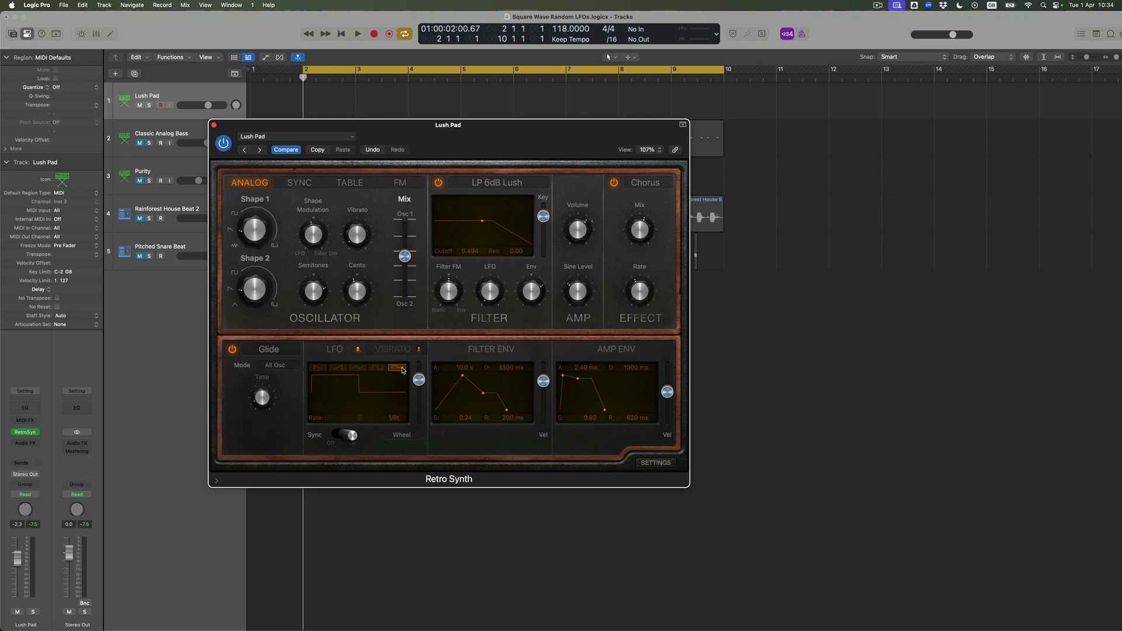
# Set the LFO of Retro Synth to the falling sawtooth waveform and switch off its tempo sync
pyautogui.click(319, 368)
pyautogui.click(337, 440)
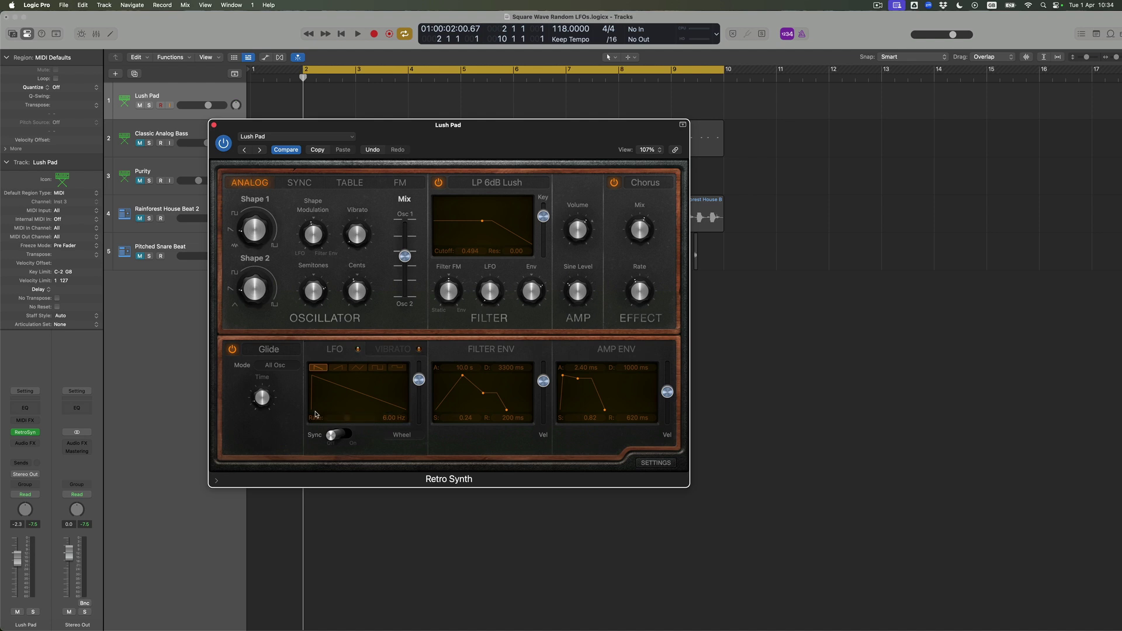
pyautogui.moveTo(424, 444)
# Try out different LFO rates and sync the LFO to the project tempo at 1/32
pyautogui.doubleClick(393, 417)
pyautogui.moveTo(349, 418)
pyautogui.mouseDown()
pyautogui.moveTo(362, 419)
pyautogui.moveTo(342, 419)
pyautogui.moveTo(353, 421)
pyautogui.mouseUp()
pyautogui.doubleClick(389, 419)
pyautogui.click(353, 420)
pyautogui.click(335, 438)
pyautogui.moveTo(334, 441); pyautogui.dragTo(351, 437)
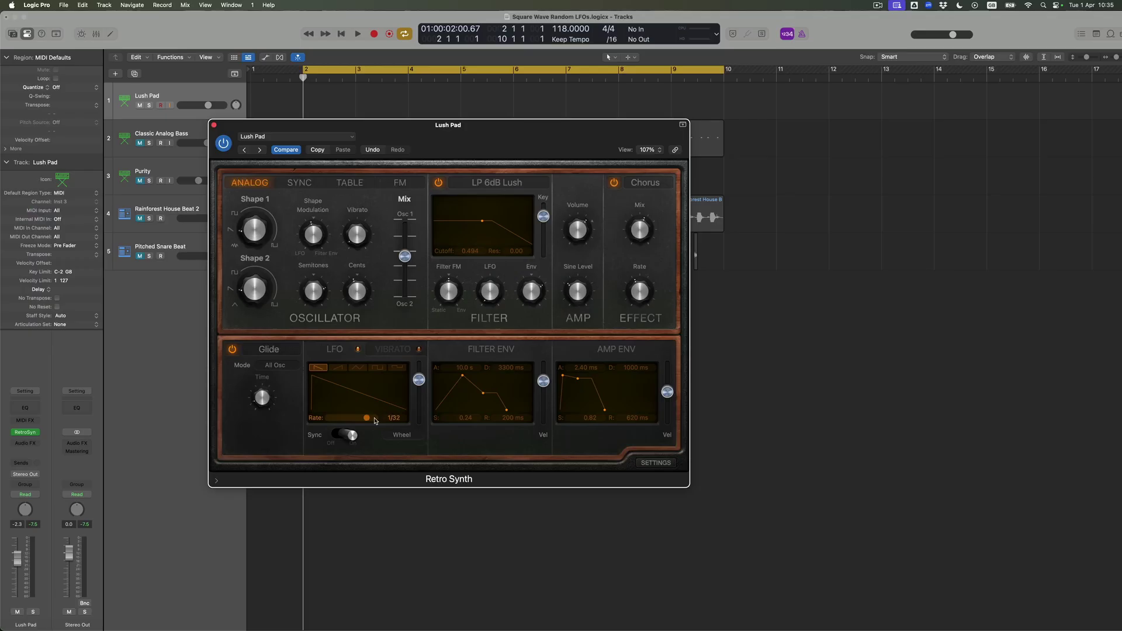
# Turn off the LFO's tempo sync and lower its rate to 0.51 Hz
pyautogui.click(329, 439)
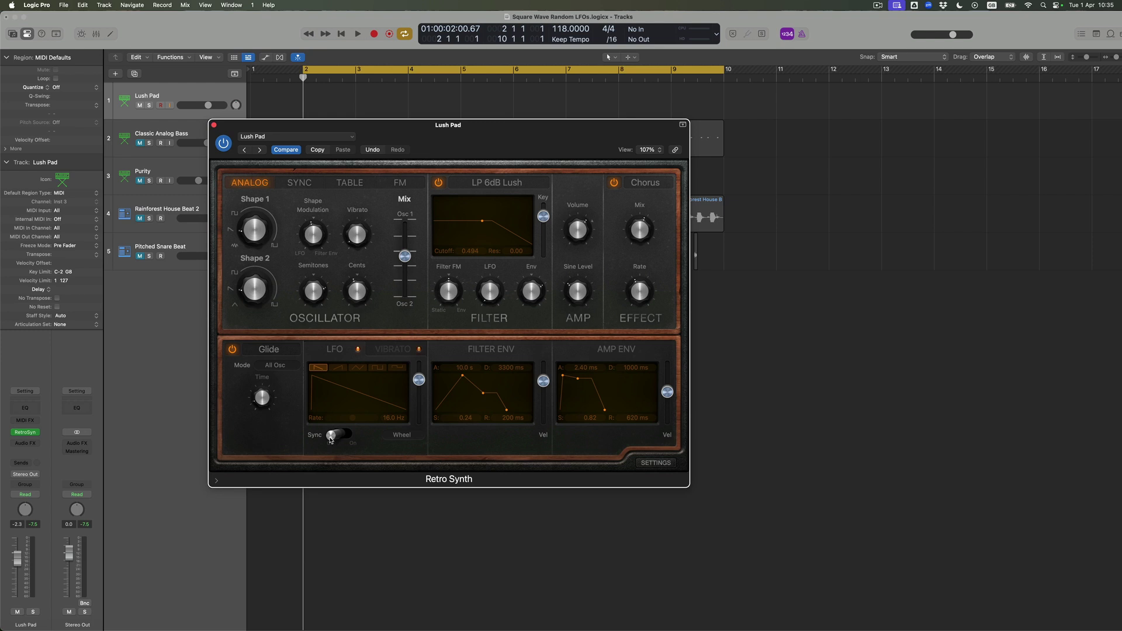
pyautogui.moveTo(353, 419); pyautogui.dragTo(339, 421)
# Raise the filter's LFO modulation amount and sweep the LFO rate up to 33.0 Hz, settling at 6.40 Hz
pyautogui.moveTo(498, 301)
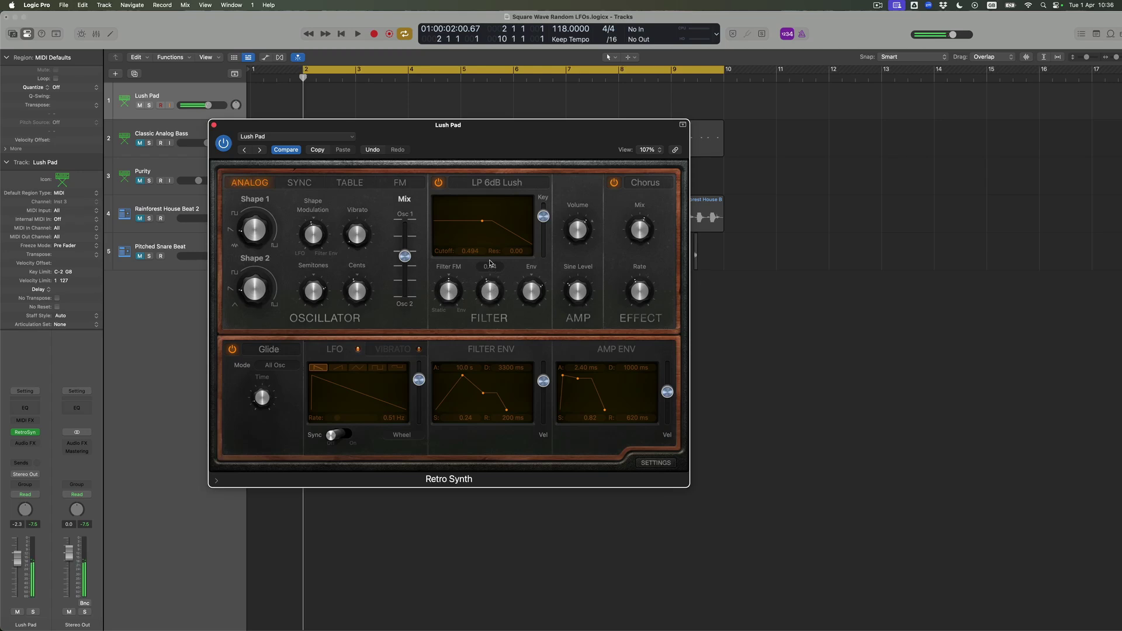
pyautogui.moveTo(489, 259); pyautogui.dragTo(490, 248)
pyautogui.moveTo(489, 291); pyautogui.dragTo(488, 288)
pyautogui.moveTo(338, 419)
pyautogui.mouseDown()
pyautogui.moveTo(378, 422)
pyautogui.moveTo(360, 422)
pyautogui.mouseUp()
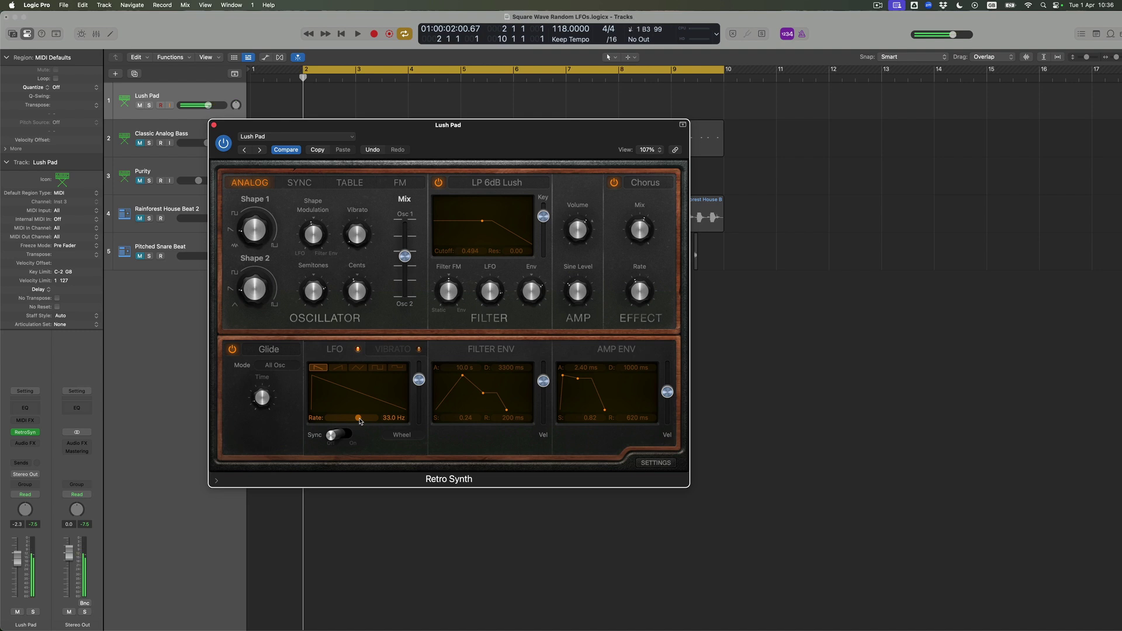
pyautogui.moveTo(360, 420)
pyautogui.mouseDown()
pyautogui.moveTo(374, 422)
pyautogui.moveTo(340, 424)
pyautogui.moveTo(349, 426)
pyautogui.mouseUp()
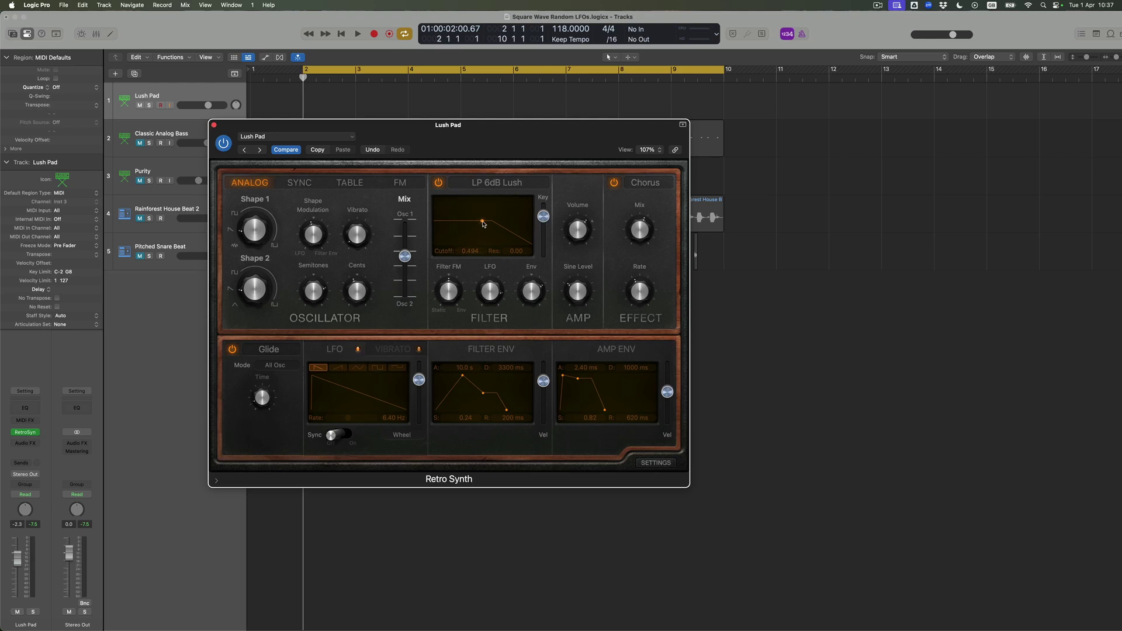
# Lower the filter cutoff in two stages, first to about 0.243, and reduce the filter's LFO modulation amount
pyautogui.moveTo(482, 221); pyautogui.dragTo(463, 224)
pyautogui.moveTo(490, 287)
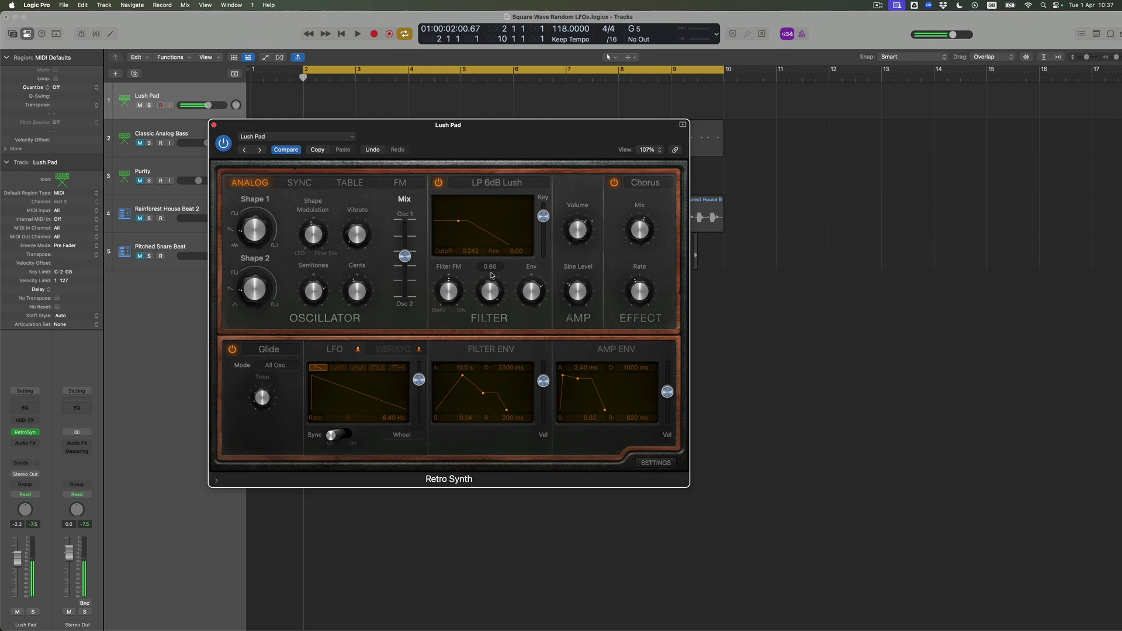
pyautogui.moveTo(460, 223)
pyautogui.mouseDown()
pyautogui.moveTo(480, 223)
pyautogui.moveTo(447, 222)
pyautogui.mouseUp()
pyautogui.moveTo(490, 287)
pyautogui.moveTo(489, 287); pyautogui.dragTo(494, 338)
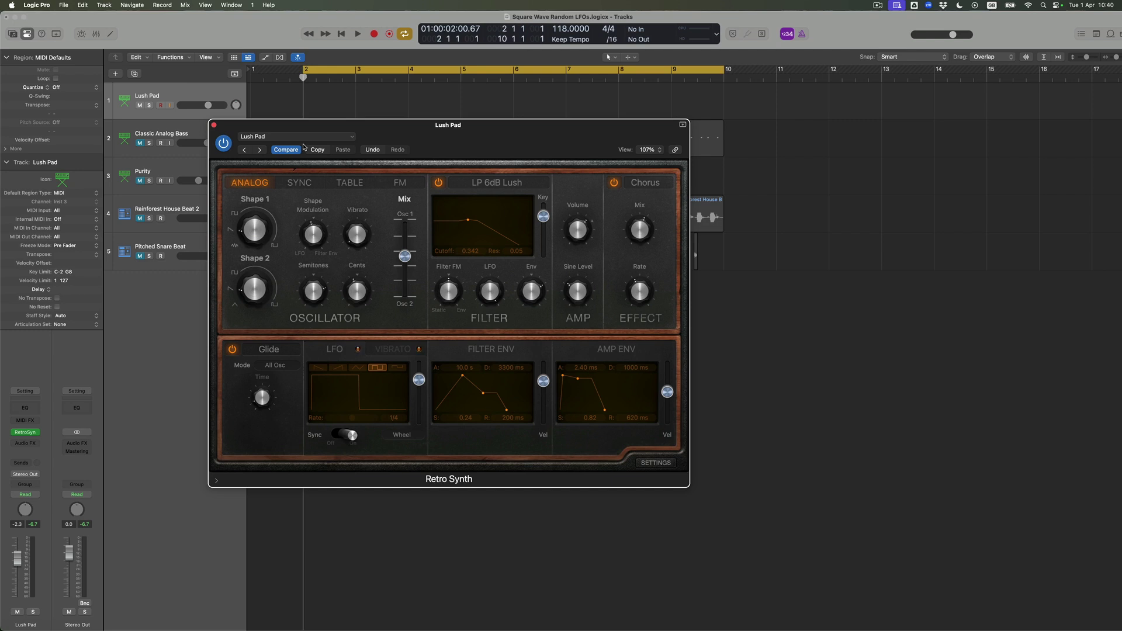
# Move the Retro Synth window off the start of the track regions and start playback
pyautogui.moveTo(294, 128); pyautogui.dragTo(383, 187)
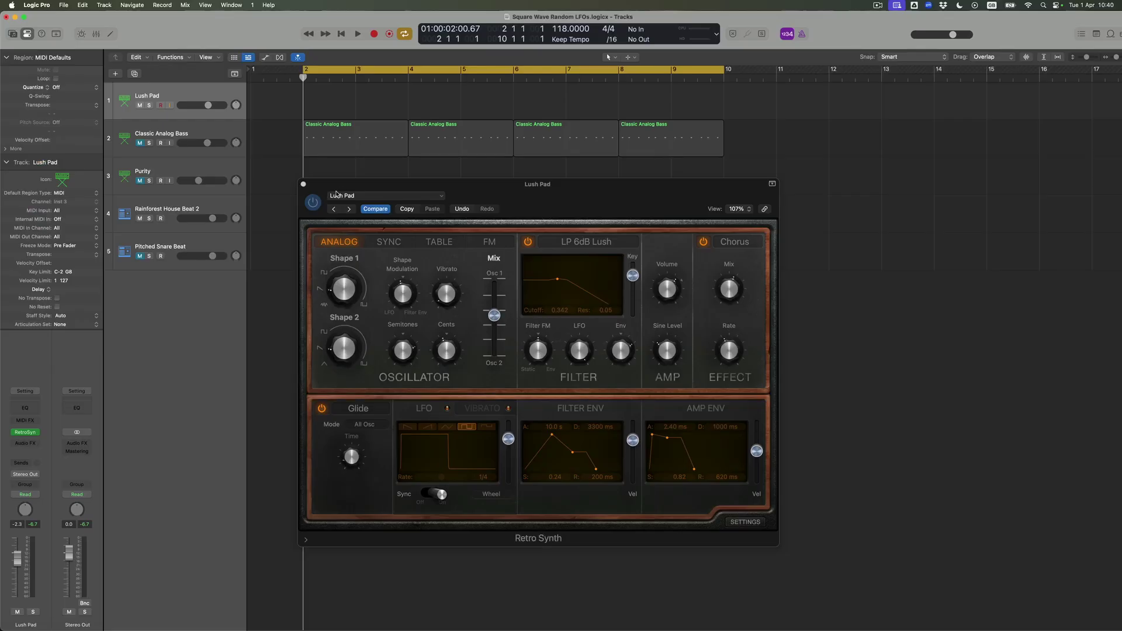
pyautogui.moveTo(345, 186); pyautogui.dragTo(386, 172)
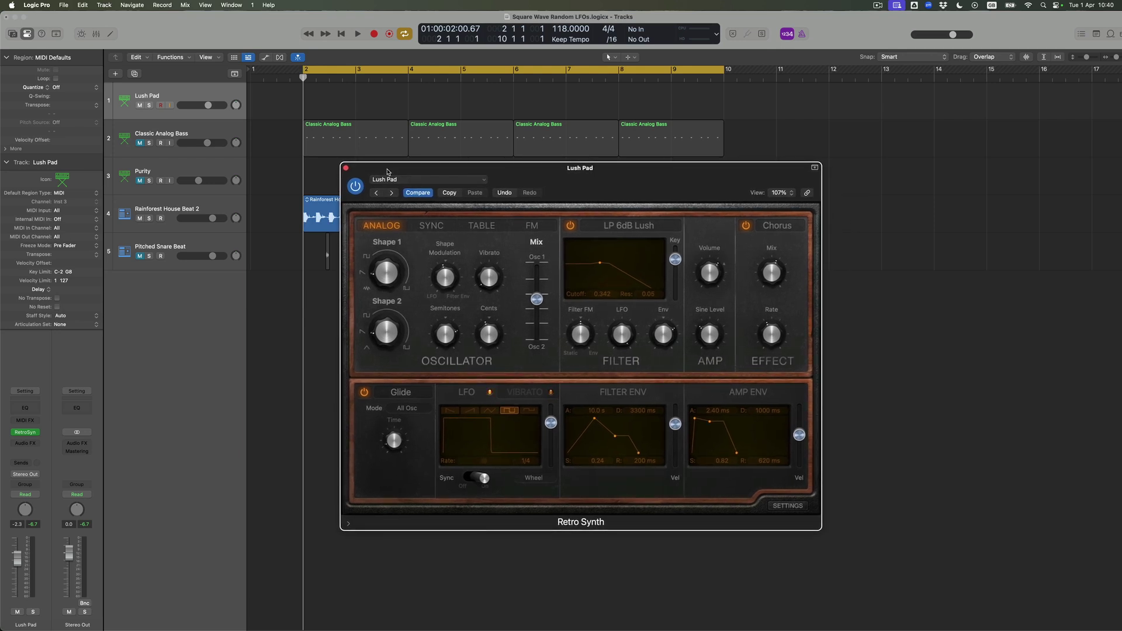
pyautogui.press('space')
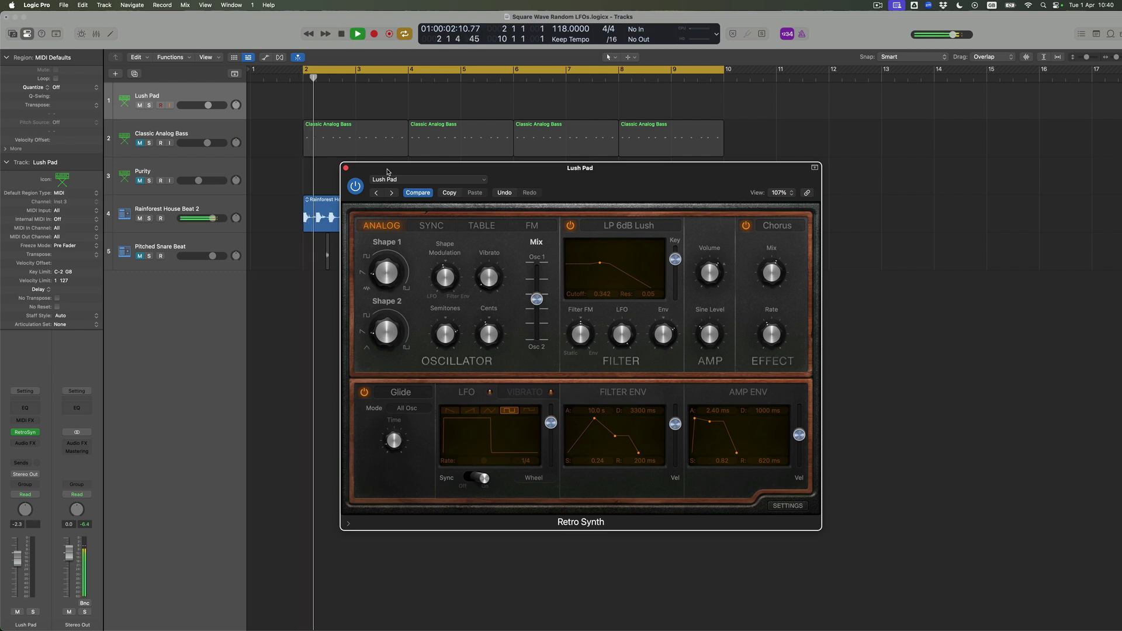
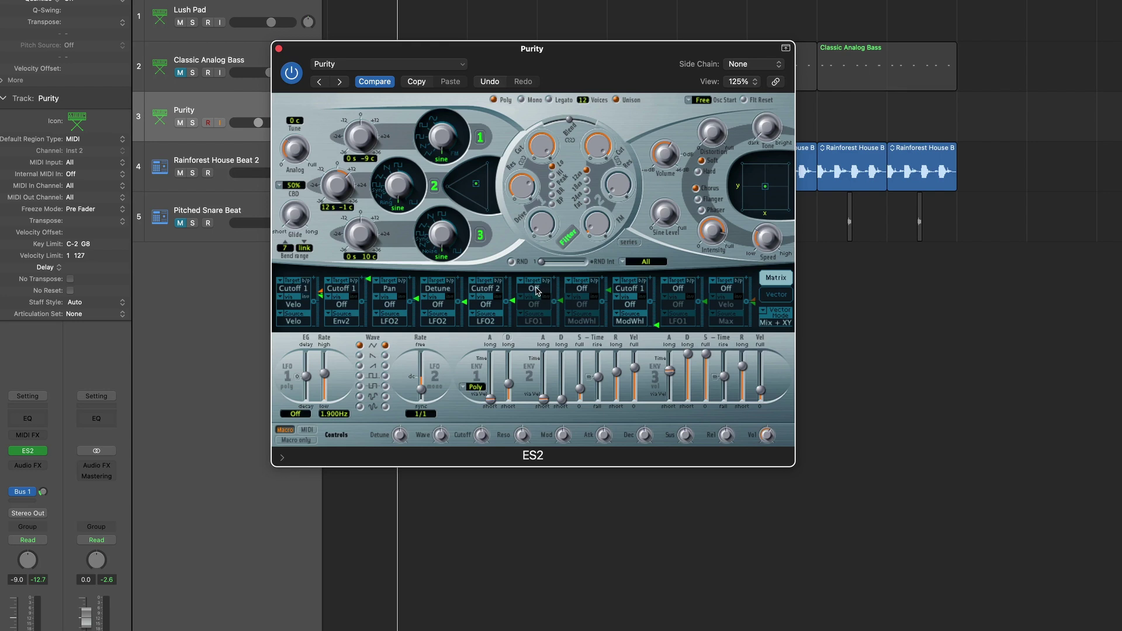
# In the sixth modulation slot of ES2, set the target to Cut 1+2 and the source to LFO2
pyautogui.click(538, 290)
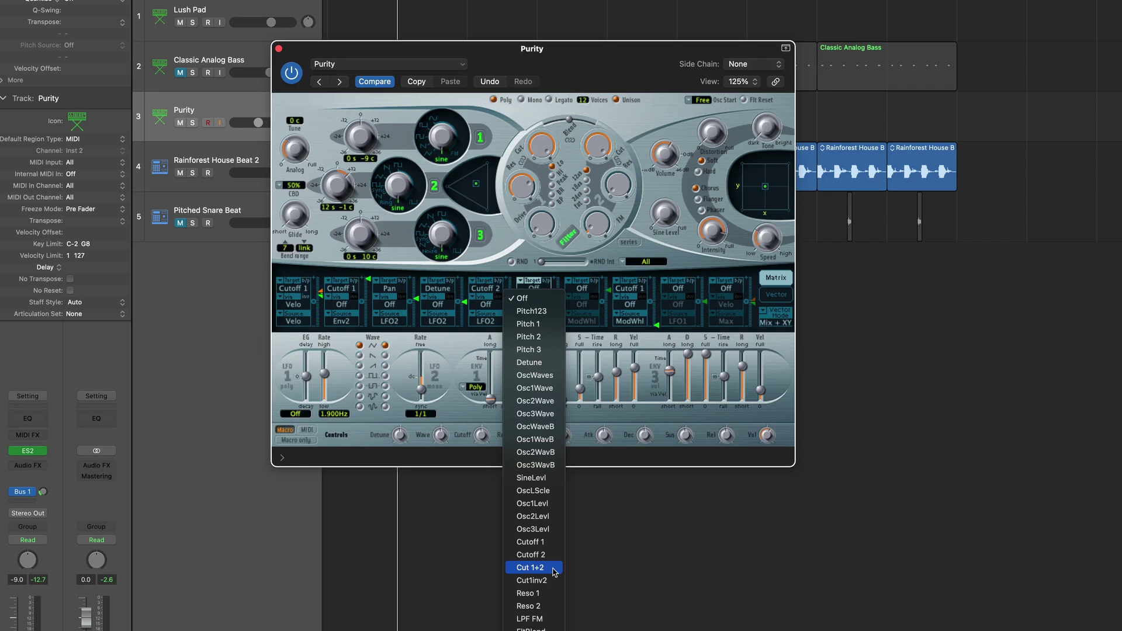
pyautogui.click(555, 572)
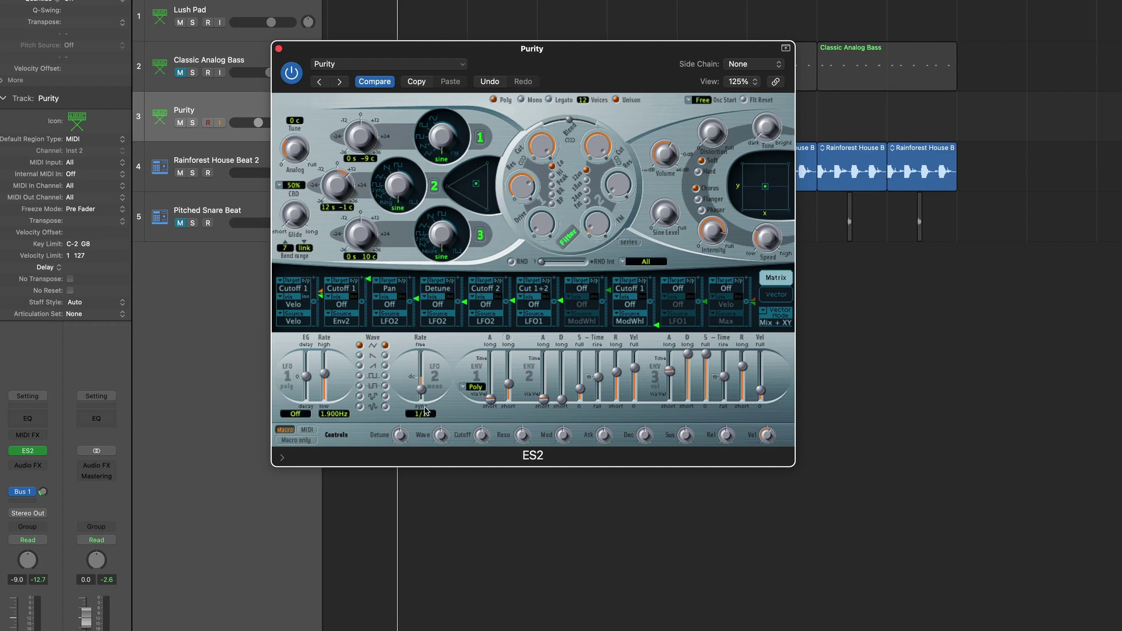
pyautogui.click(542, 321)
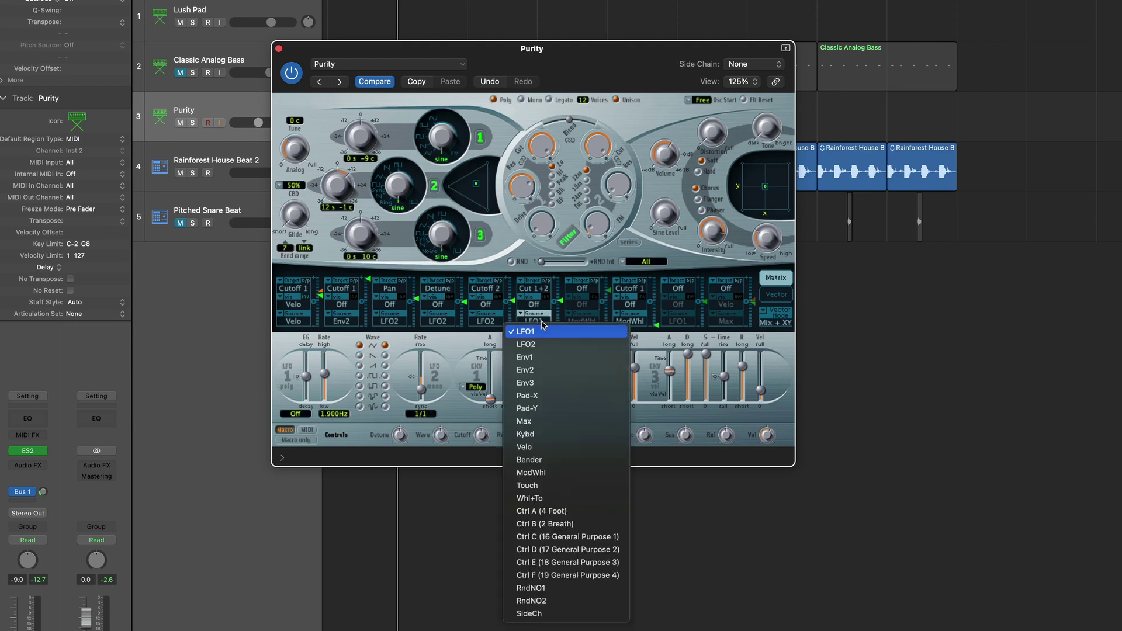
pyautogui.click(541, 343)
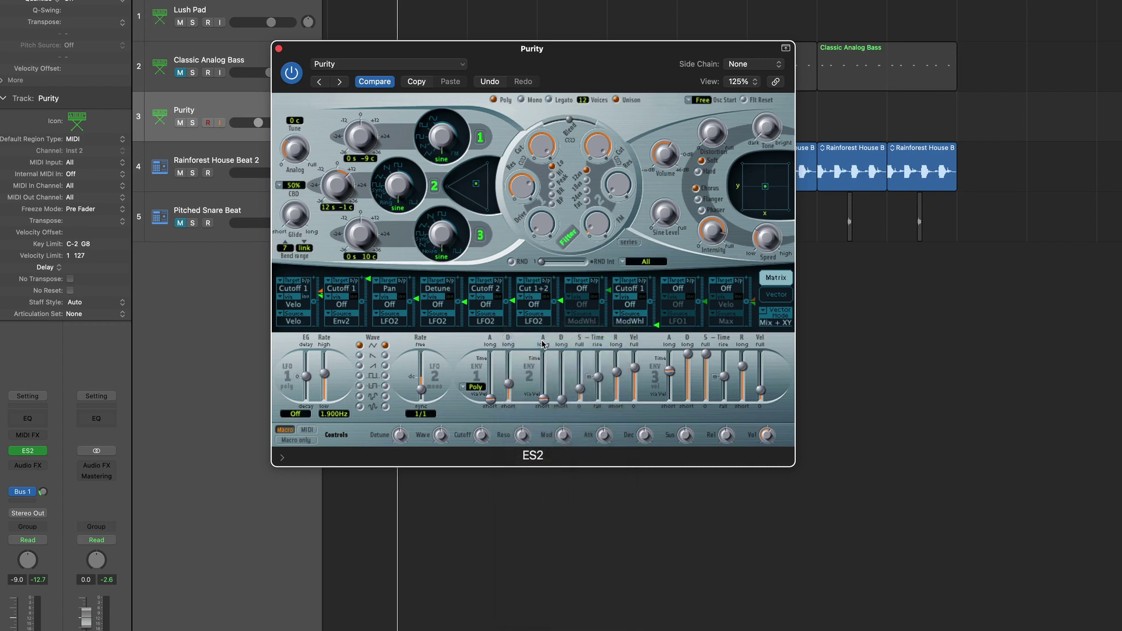
# Raise the intensity of the Cut 1+2 modulation and set the LFO 2 rate to 1/4
pyautogui.moveTo(561, 295)
pyautogui.moveTo(561, 295); pyautogui.dragTo(561, 283)
pyautogui.moveTo(421, 390); pyautogui.dragTo(423, 388)
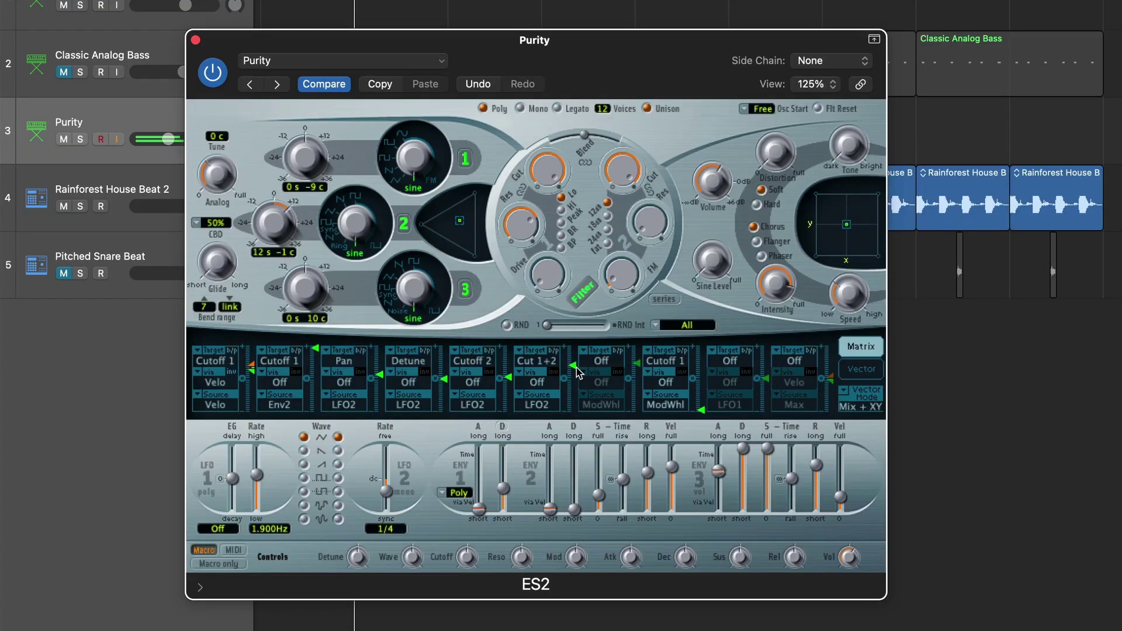
pyautogui.moveTo(577, 364)
pyautogui.moveTo(577, 345); pyautogui.dragTo(575, 355)
# Set the target of the fifth modulation slot, Cutoff 2, to Off
pyautogui.click(478, 362)
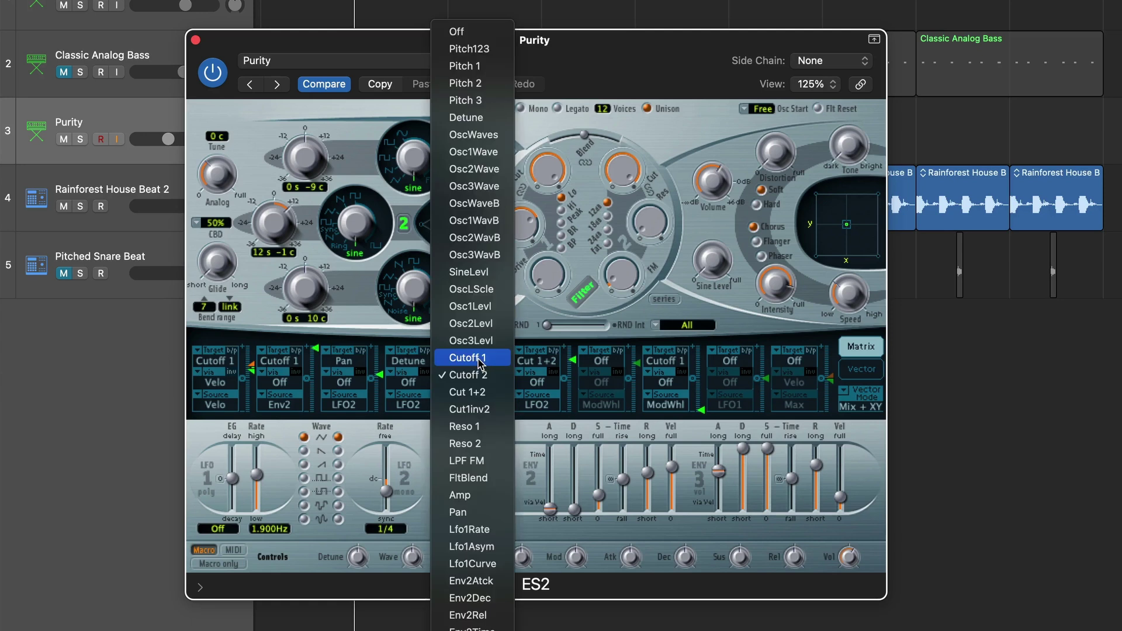
pyautogui.click(463, 31)
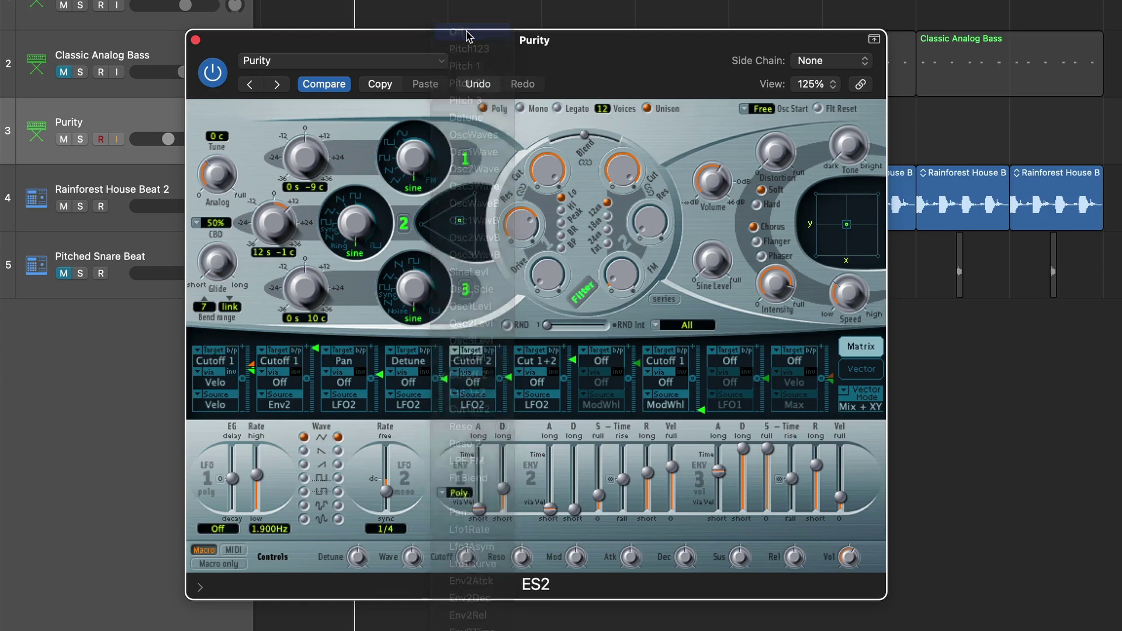
pyautogui.click(403, 223)
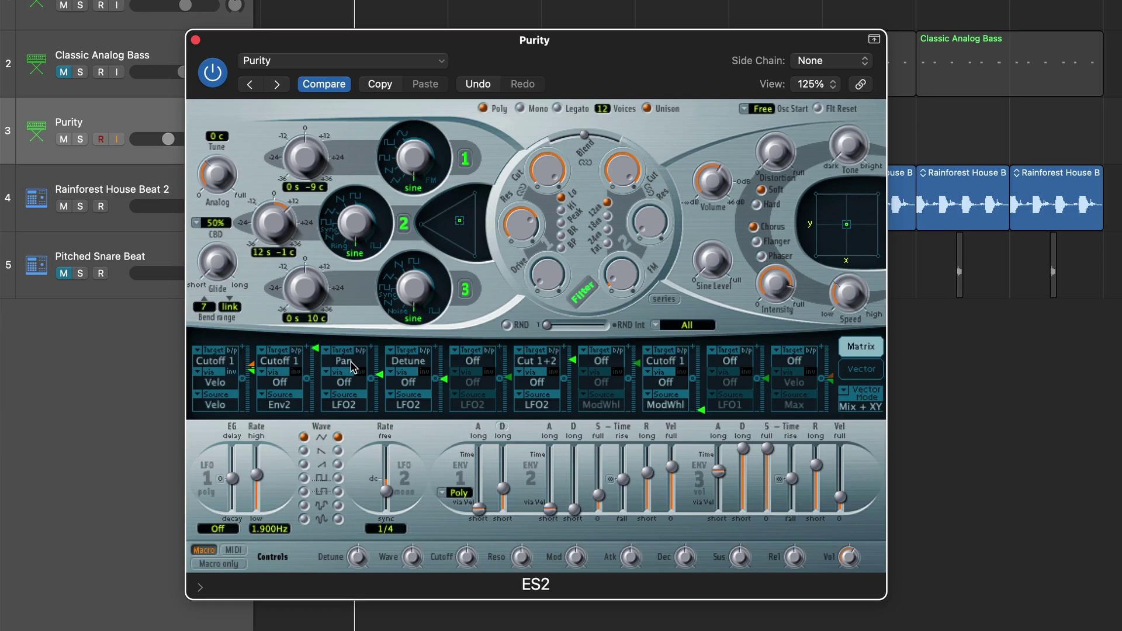
# Step through the LFO 2 waveforms and choose the sixth one, the stepped random shape
pyautogui.click(338, 451)
pyautogui.click(339, 464)
pyautogui.click(338, 478)
pyautogui.click(338, 491)
pyautogui.click(338, 505)
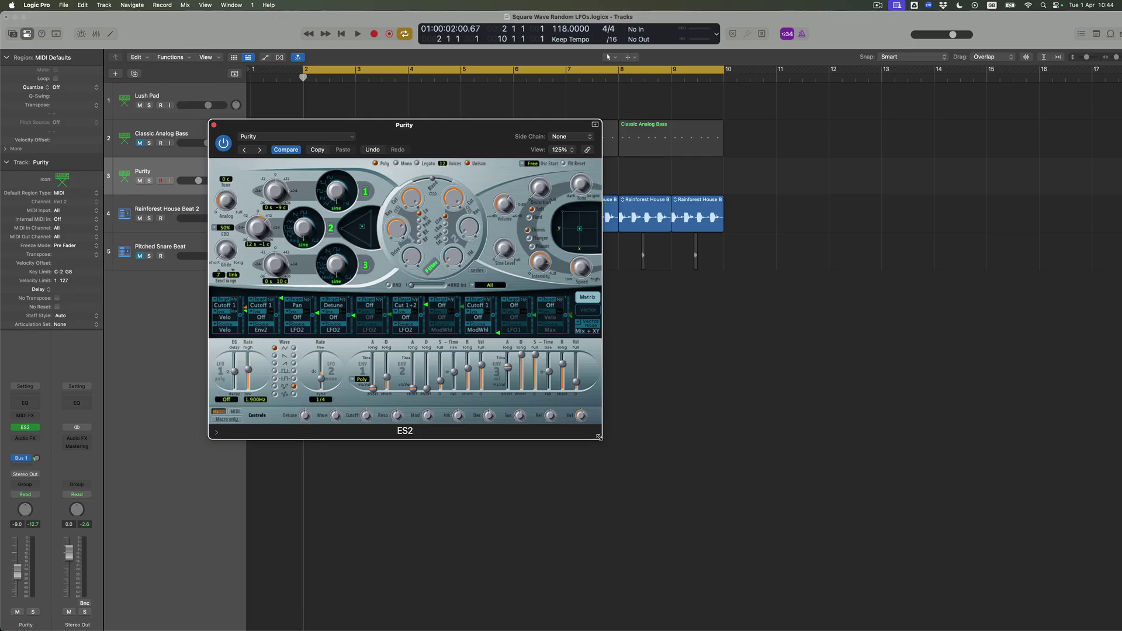
# Enlarge the ES2 window to 199% and move it higher over the arrangement
pyautogui.moveTo(880, 605); pyautogui.dragTo(1121, 630)
pyautogui.moveTo(783, 514); pyautogui.dragTo(836, 596)
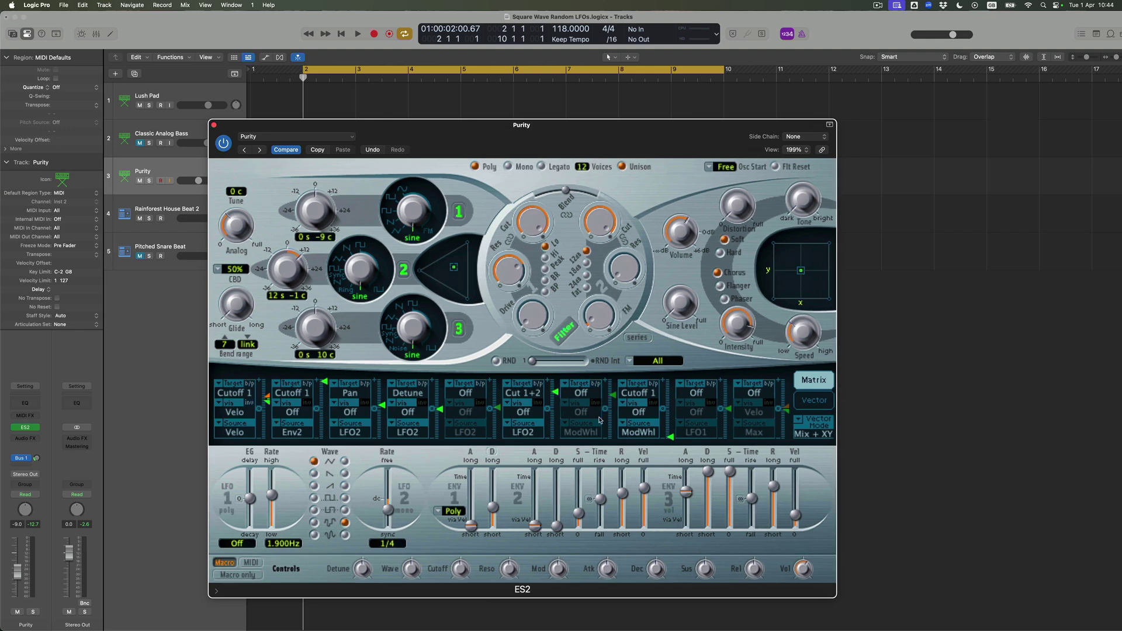
pyautogui.moveTo(397, 126); pyautogui.dragTo(419, 68)
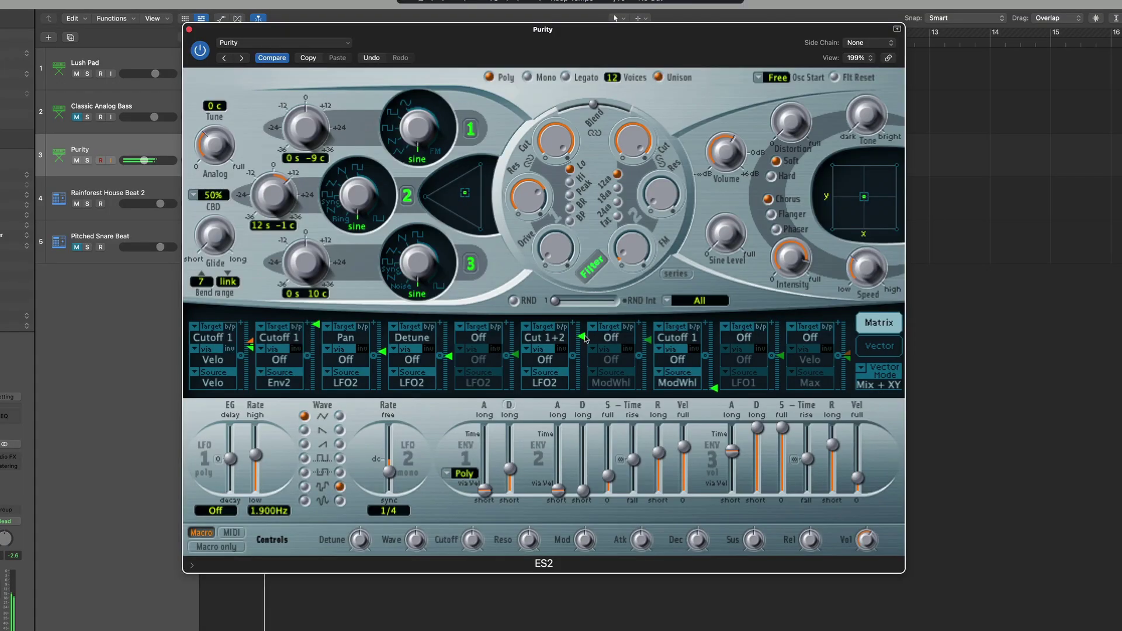
# Raise the Cut 1+2 modulation intensity to its maximum and set the LFO 2 rate to 1/8
pyautogui.moveTo(585, 337); pyautogui.dragTo(584, 322)
pyautogui.moveTo(584, 322); pyautogui.dragTo(585, 320)
pyautogui.moveTo(391, 472); pyautogui.dragTo(393, 468)
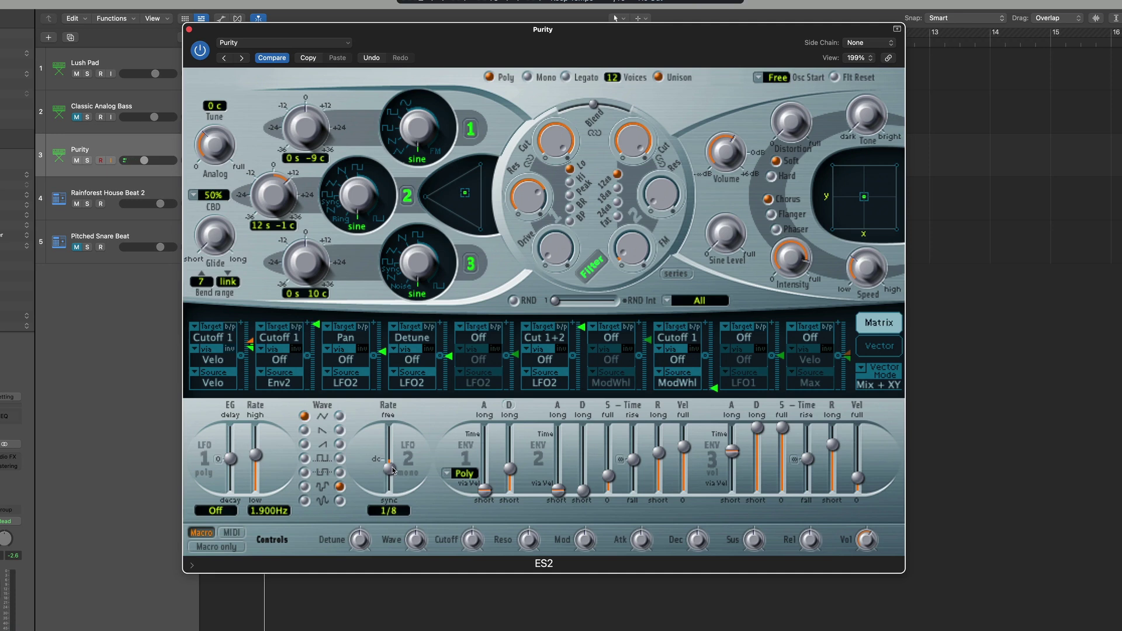